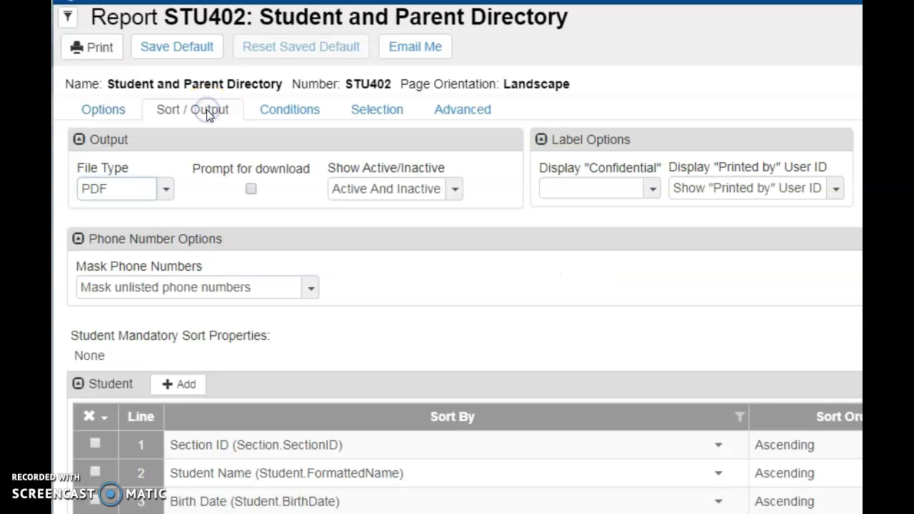
- Set the STU402 report's output file type to CSV and email the report to yourself
left_click(167, 190)
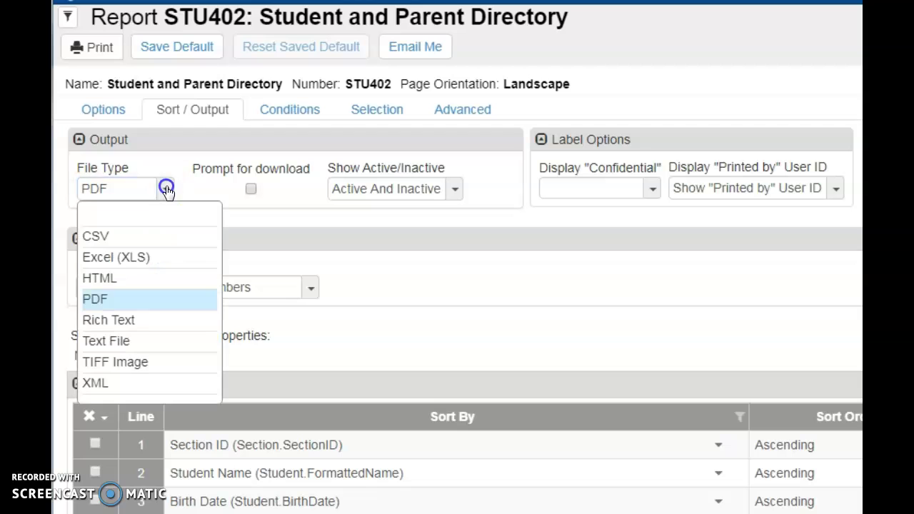
left_click(159, 240)
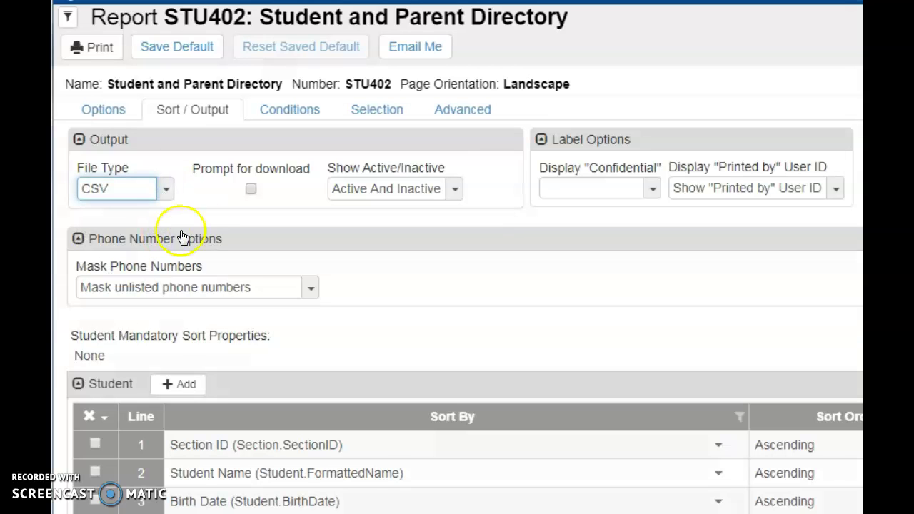
left_click(416, 48)
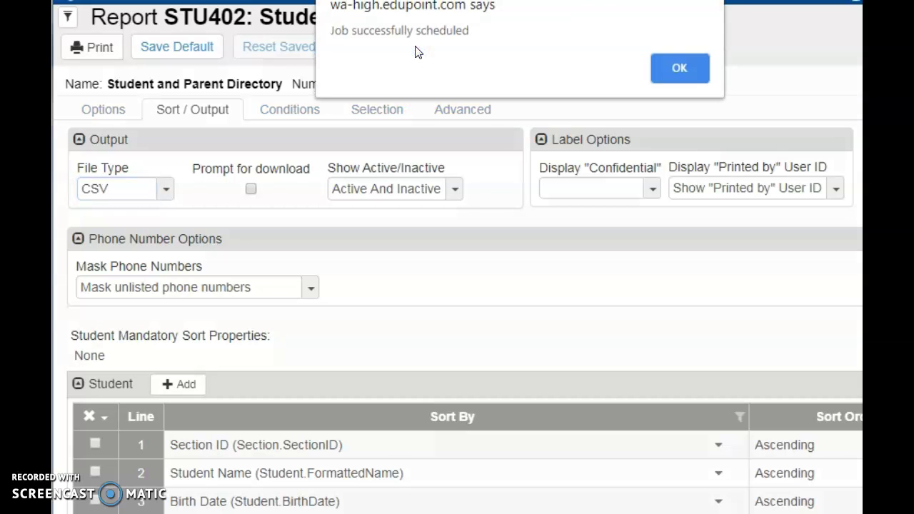
left_click(675, 68)
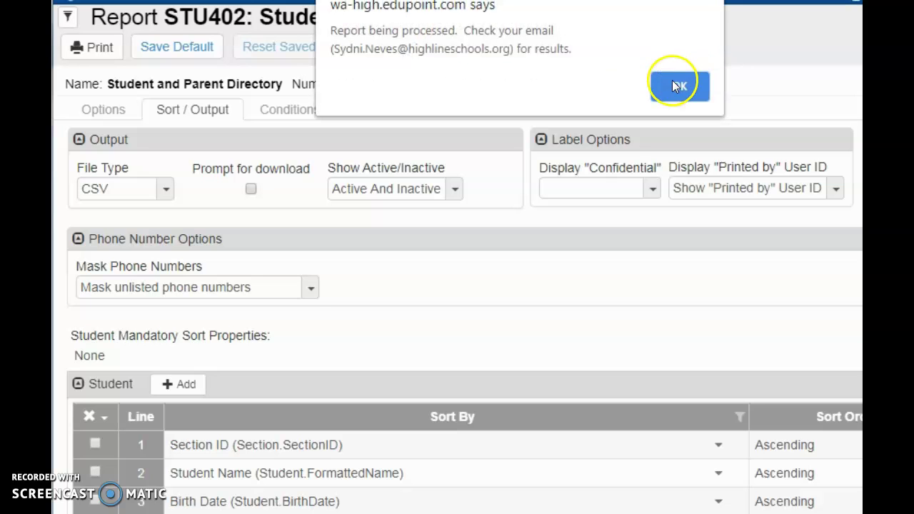
left_click(677, 85)
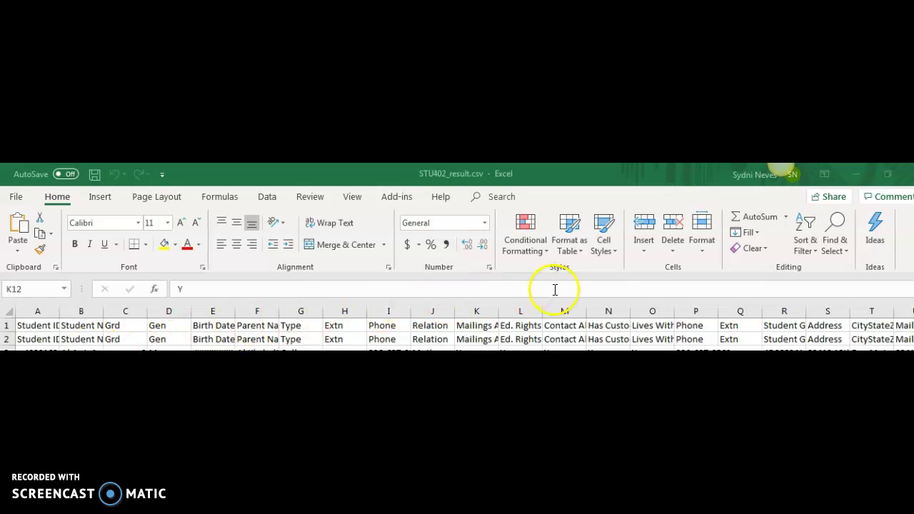
- Find the autofit command in Excel and apply AutoFit Column Width to the STU402_result.csv sheet
left_click(490, 197)
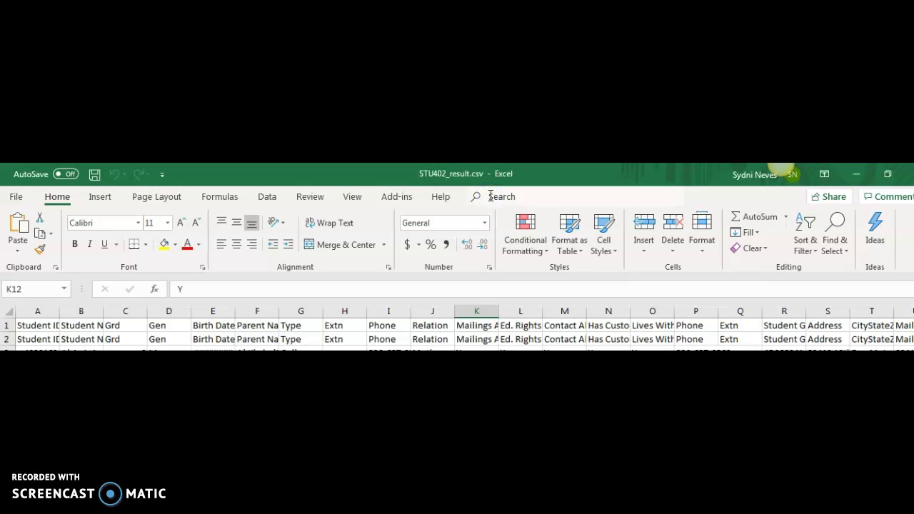
type("au")
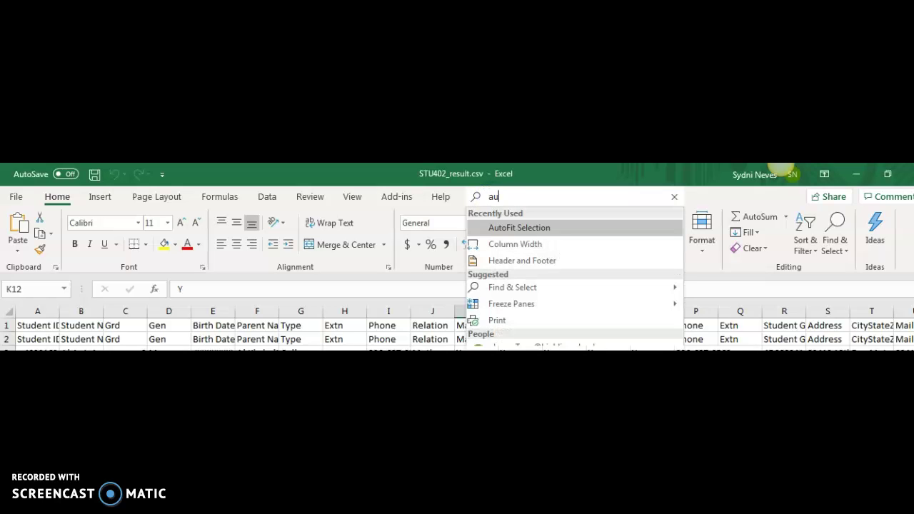
type("tofit")
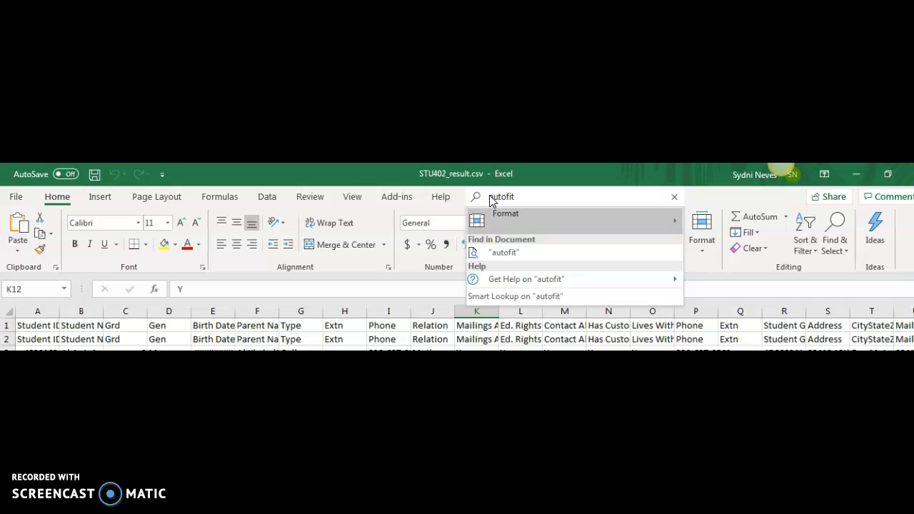
key("Right")
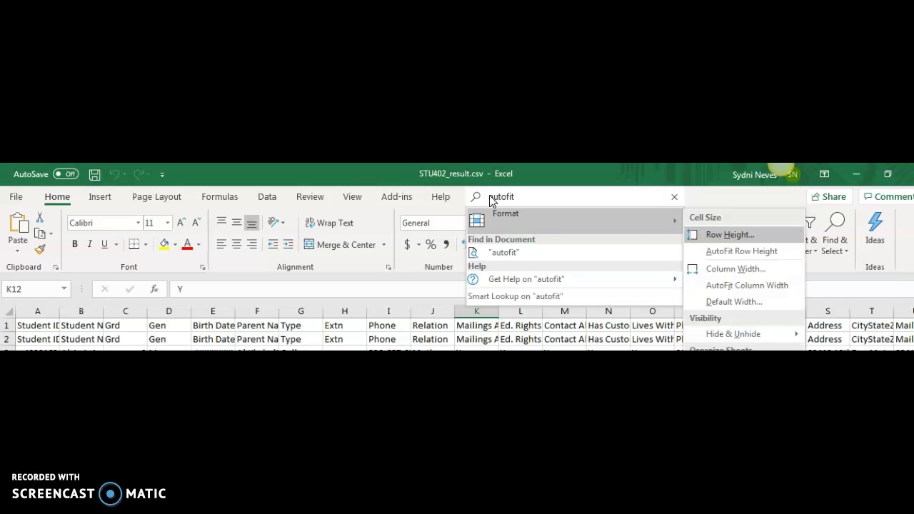
left_click(721, 287)
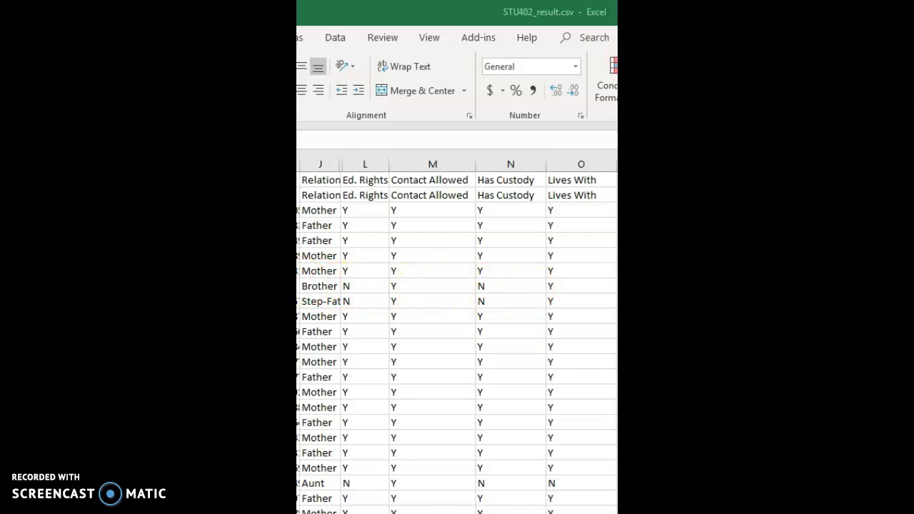
- Delete the whole row of the "Brother" contact that has N under Ed. Rights
left_click(365, 180)
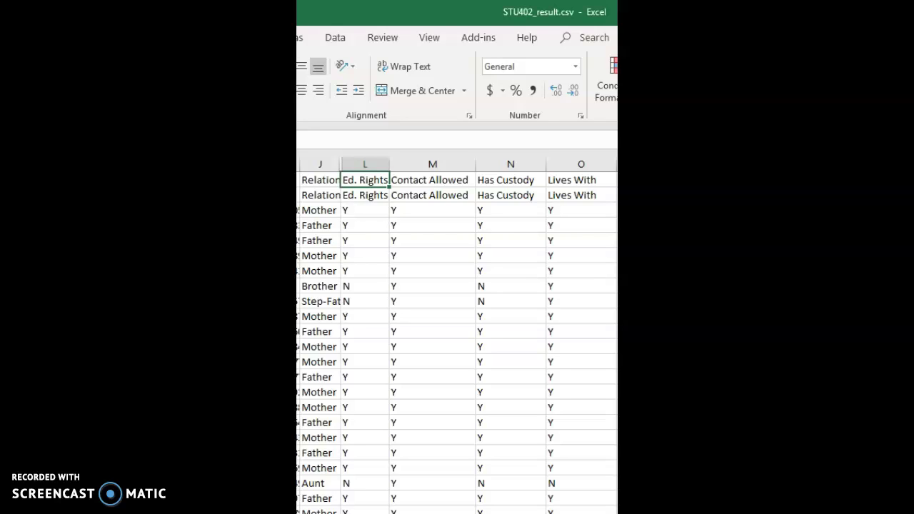
left_click(320, 285)
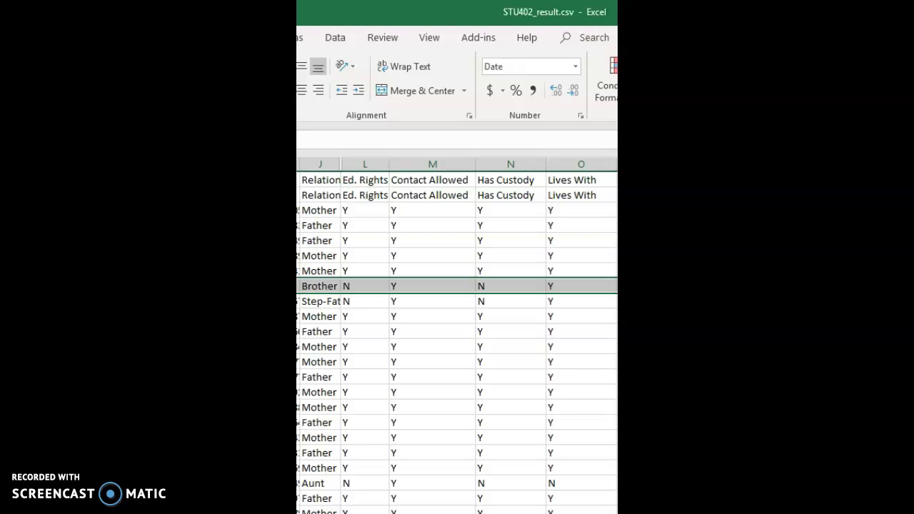
right_click(367, 287)
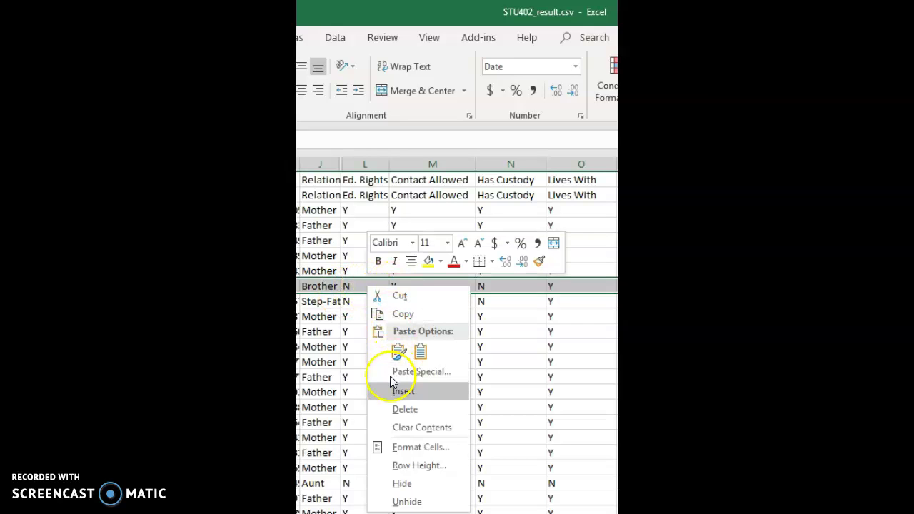
left_click(394, 410)
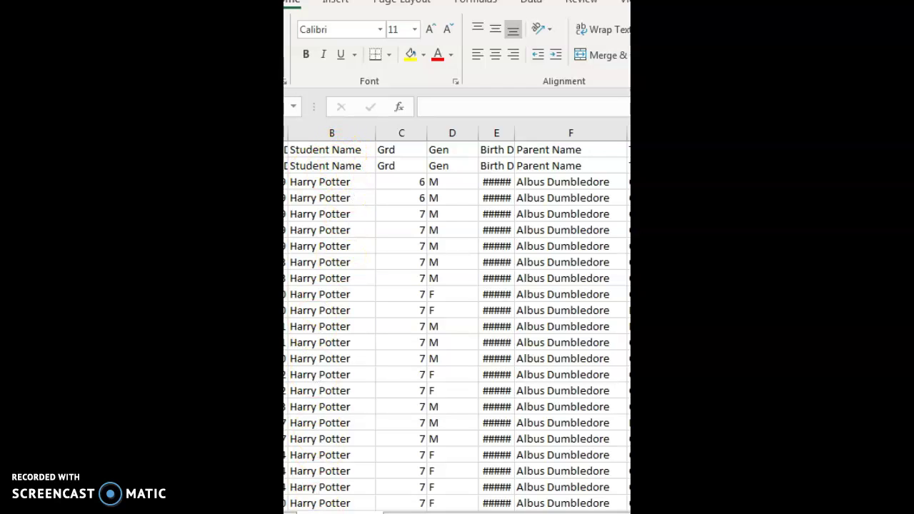
- Delete the duplicate header row directly below the first header row
left_click_drag(286, 149, 286, 165)
right_click(285, 166)
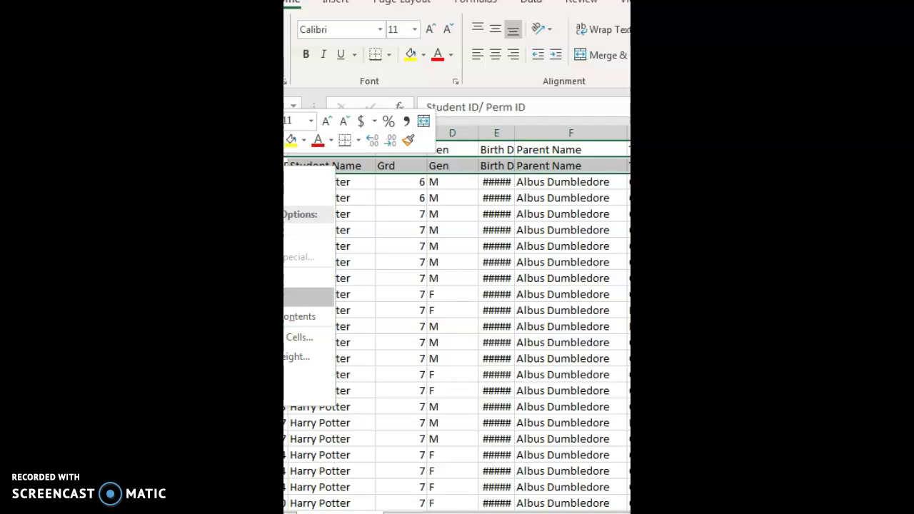
left_click(308, 295)
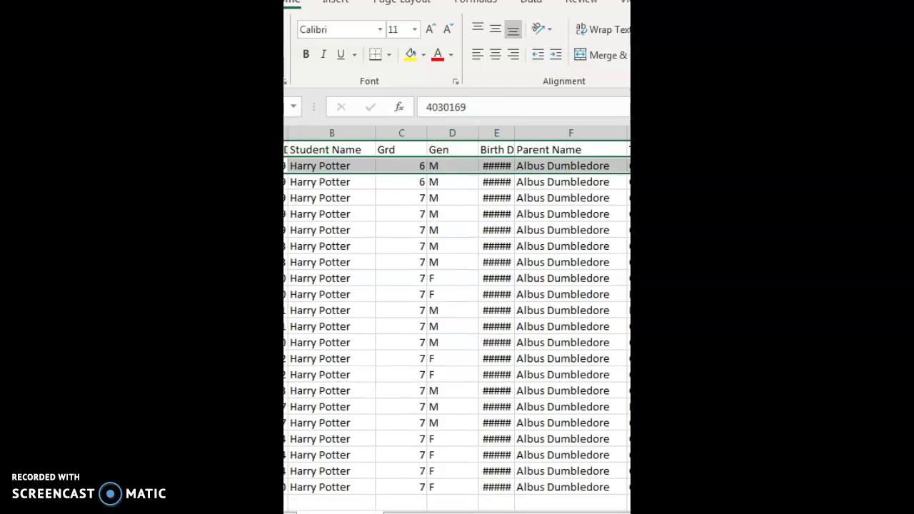
- Rename the Student Name column header to "Name"
left_click(348, 148)
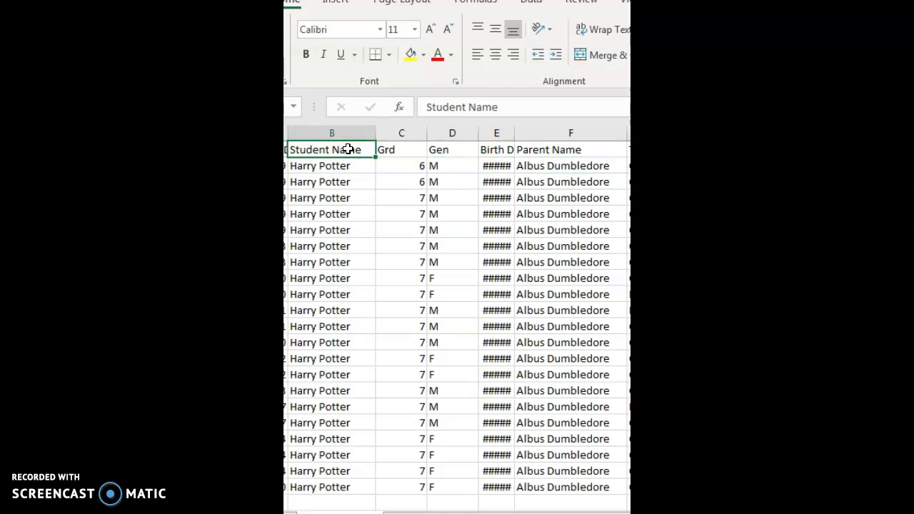
type("Name")
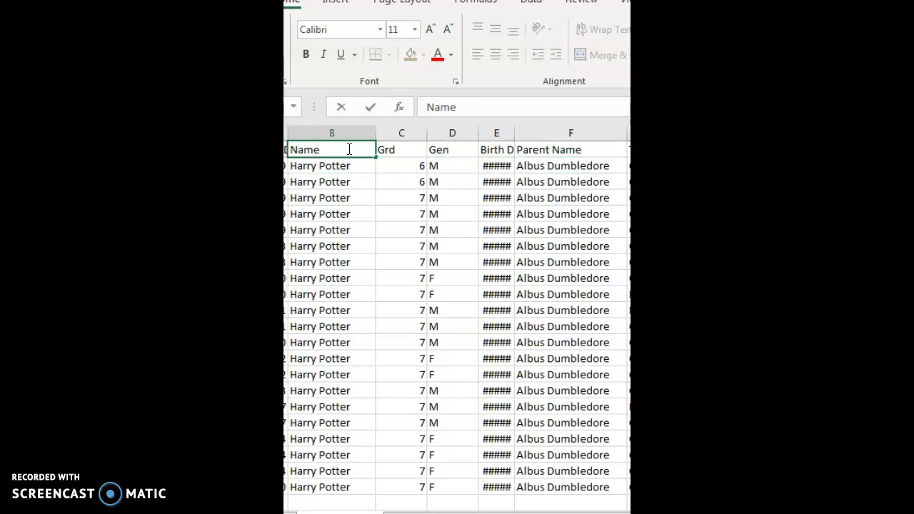
left_click(345, 165)
- Change the first entry in the Name column to the student's first name, an ampersand and the parent's first name
left_click(344, 166)
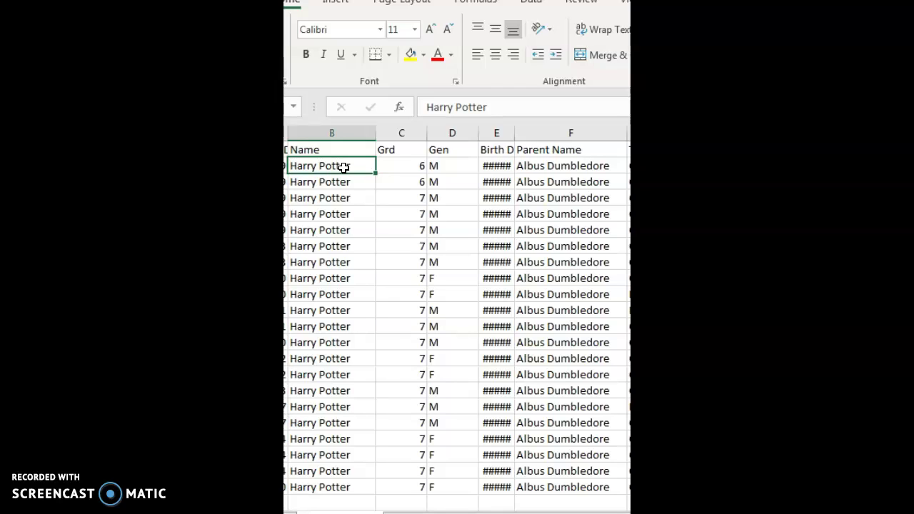
key("F2")
key("shift+Home")
key("shift+Right")
key("shift+Right")
key("shift+Right")
key("shift+Right")
key("shift+Right")
key("shift+Right")
type("& ")
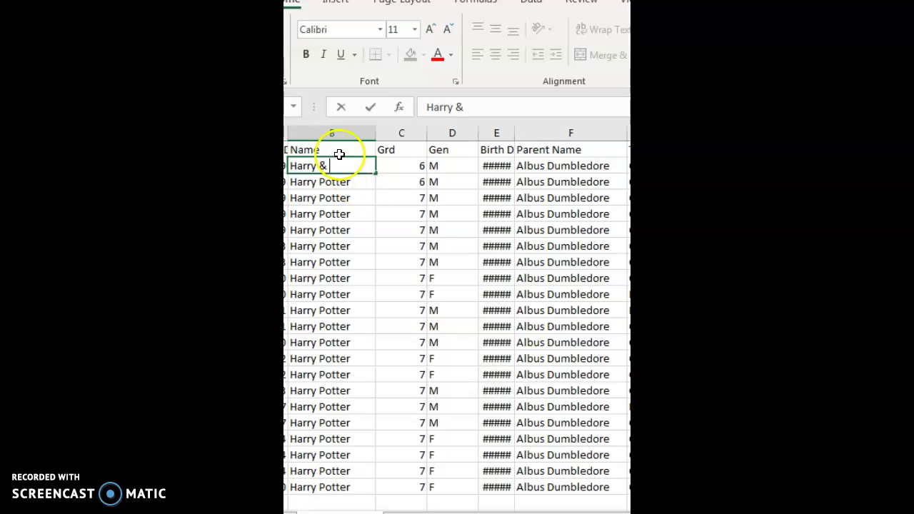
type("Albus")
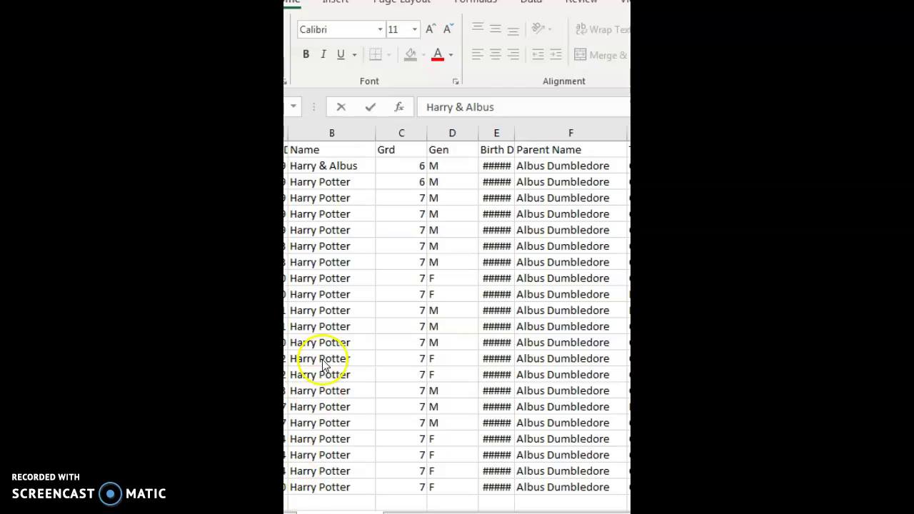
left_click(403, 134)
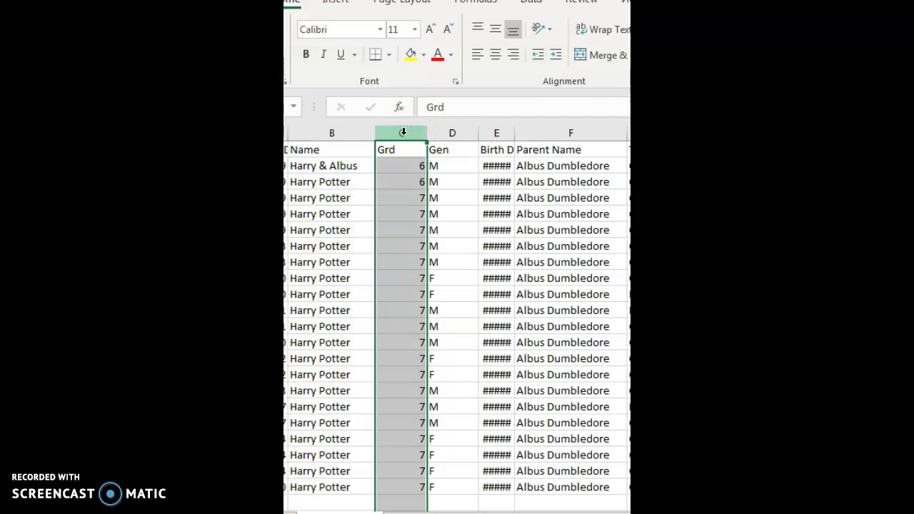
right_click(404, 135)
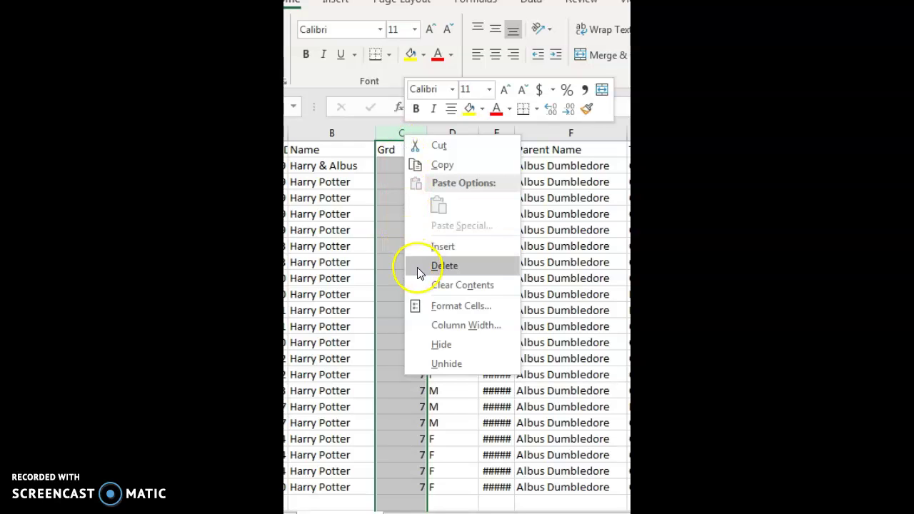
left_click(378, 152)
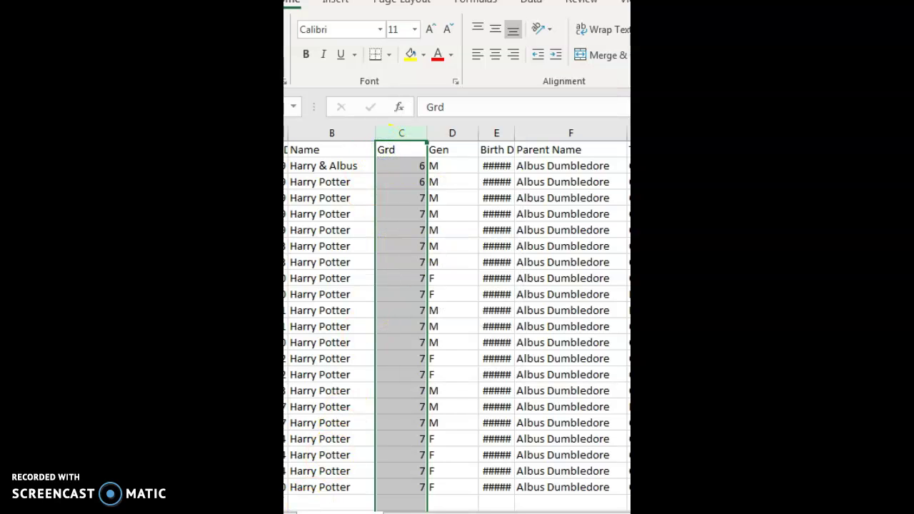
left_click(385, 149)
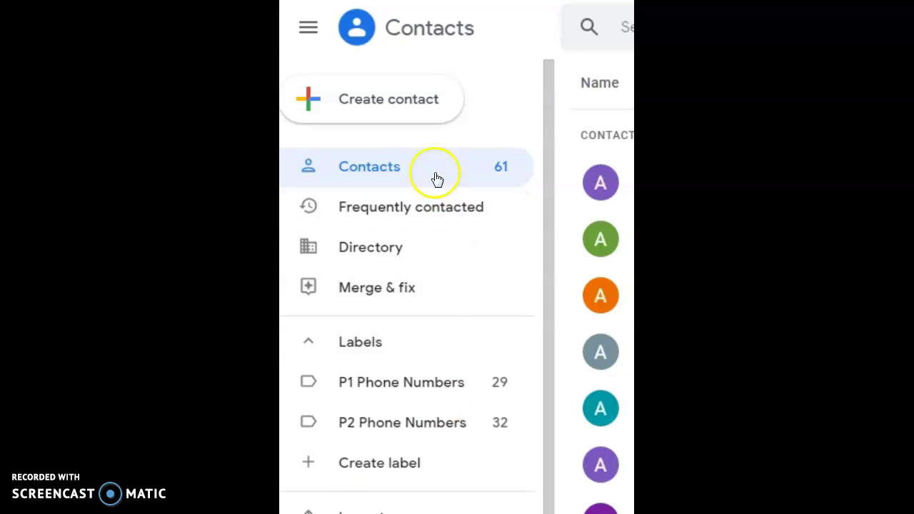
- Switch to Google Contacts and start creating multiple contacts
left_click(404, 104)
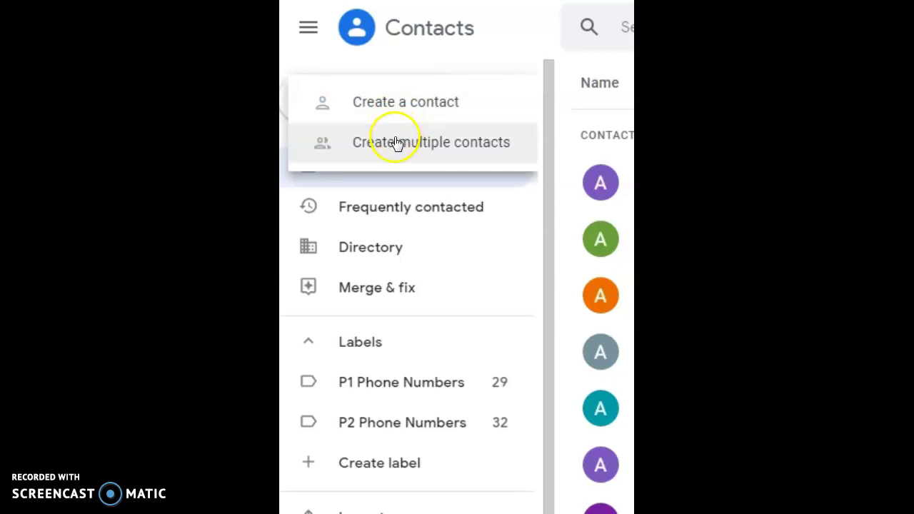
left_click(398, 144)
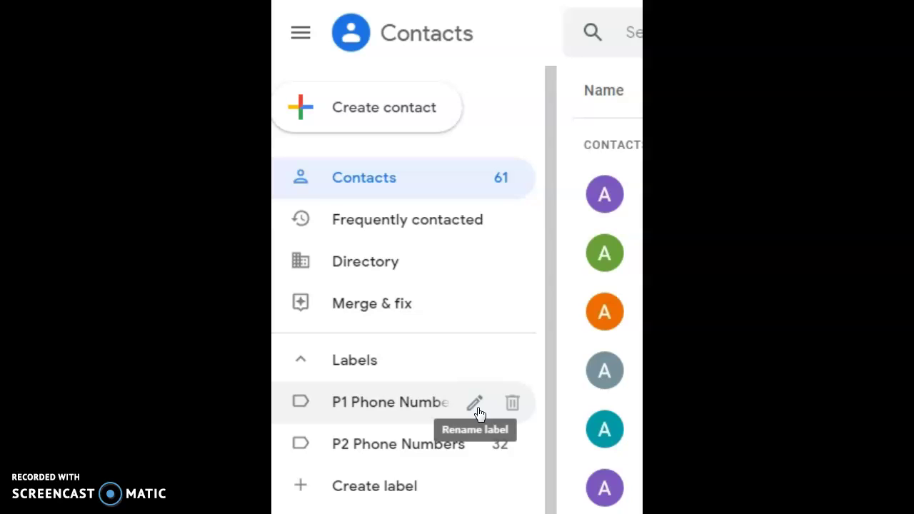
left_click_drag(347, 414, 440, 415)
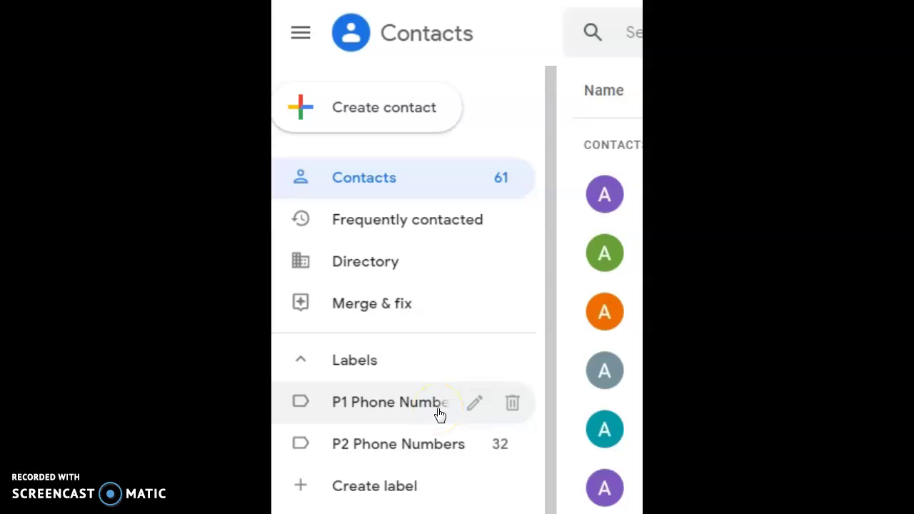